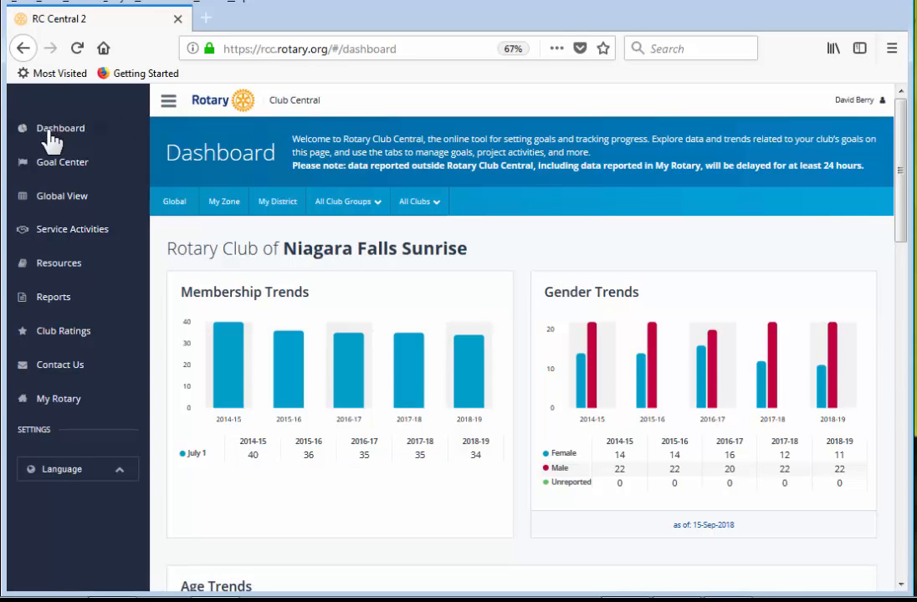
Step: Examine the club's 2018-19 Service goals in the Goal Center, entering edit mode and cancelling without changes
left_click(54, 140)
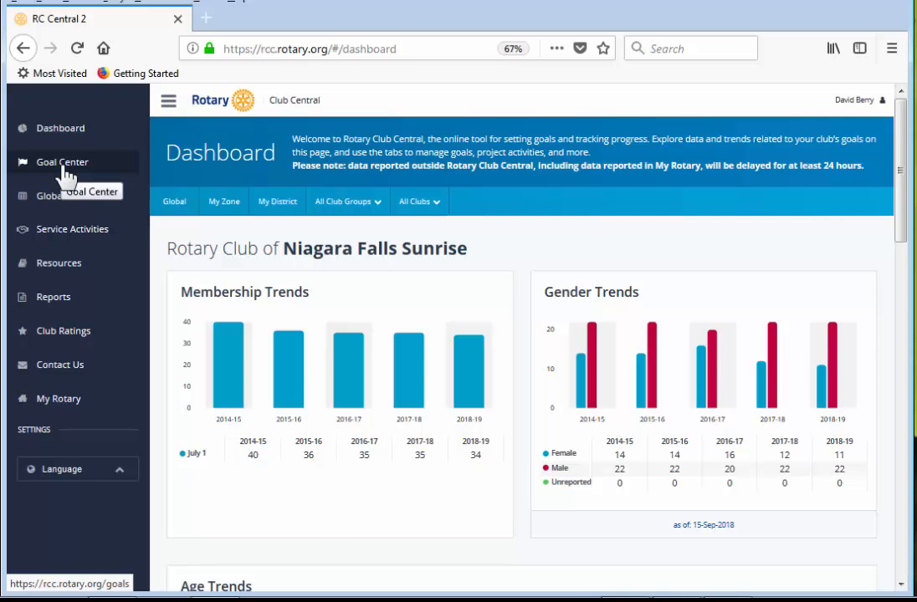
left_click(63, 172)
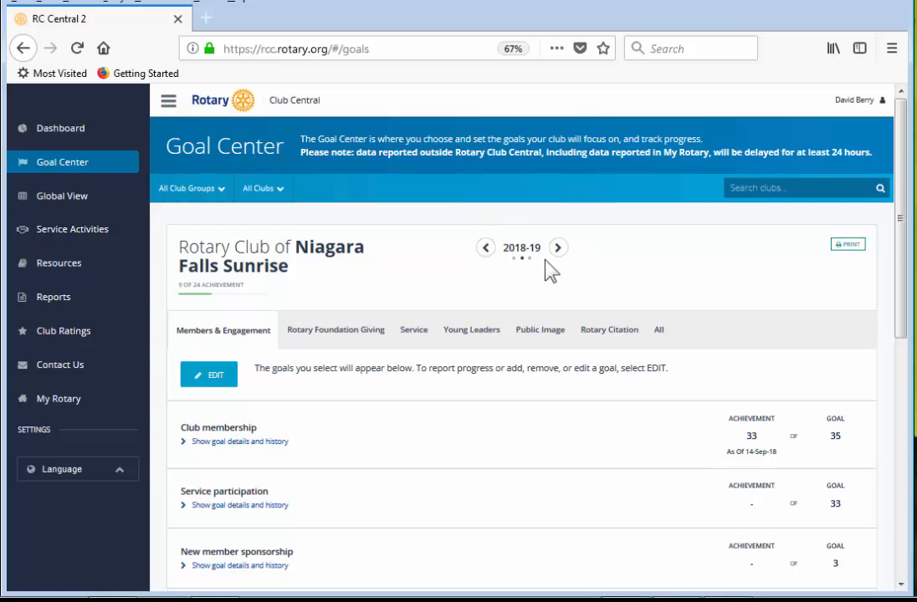
left_click(414, 331)
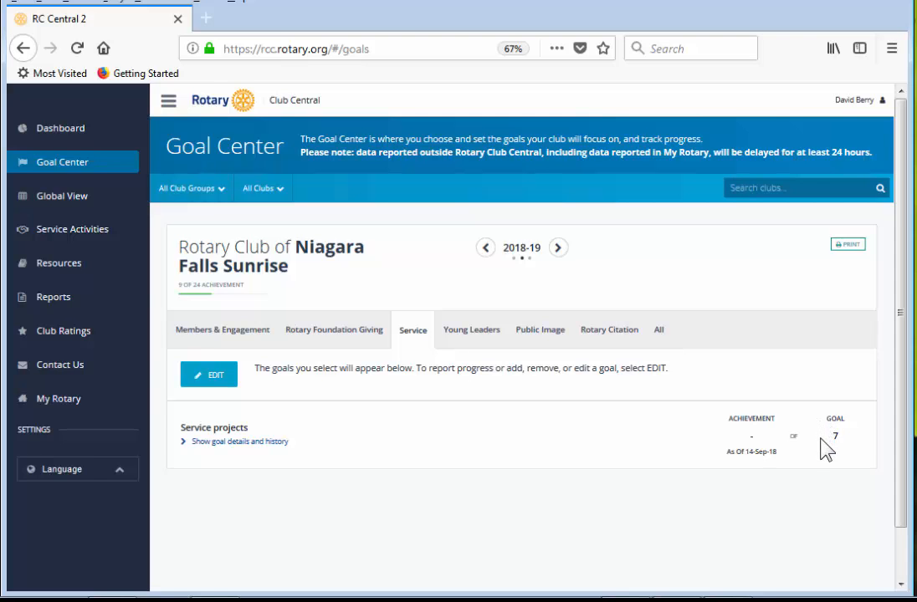
left_click(226, 378)
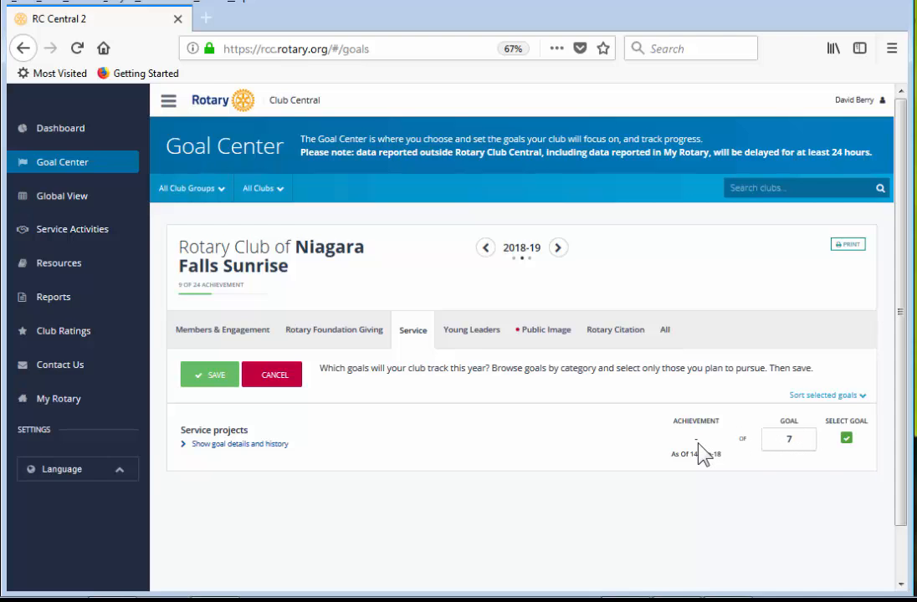
left_click(274, 378)
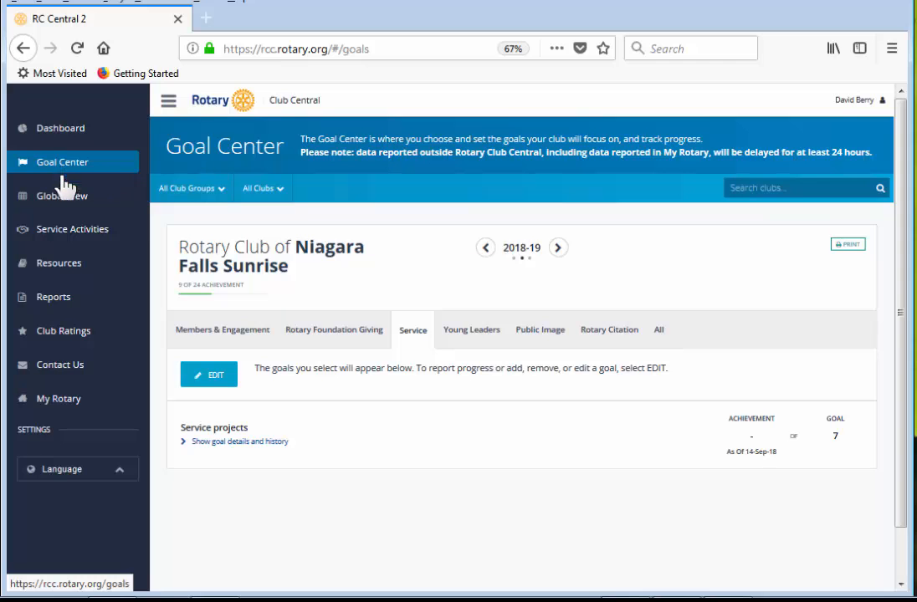
Step: Open the Catch the Ace project from the current service projects and review its summary, timeline and metrics
left_click(54, 241)
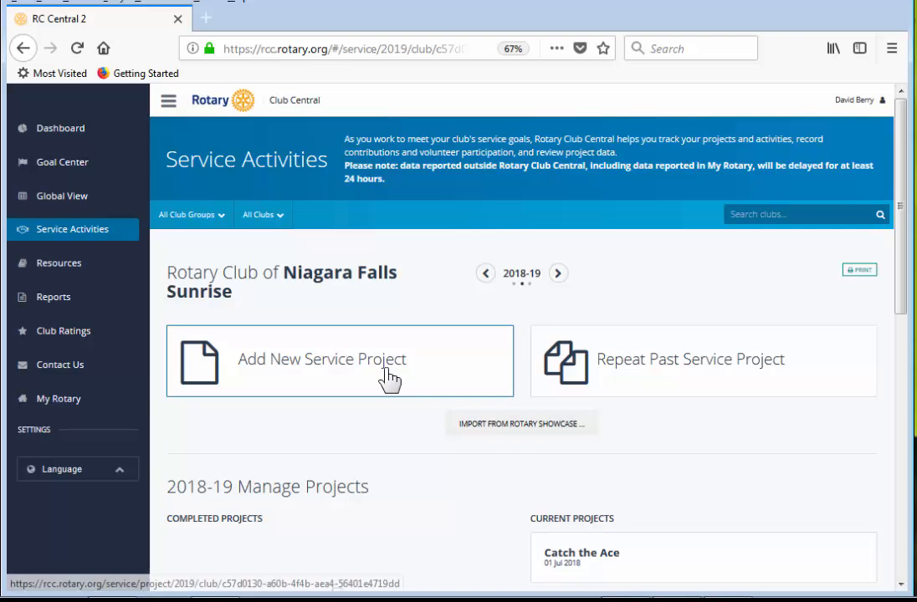
left_click(608, 567)
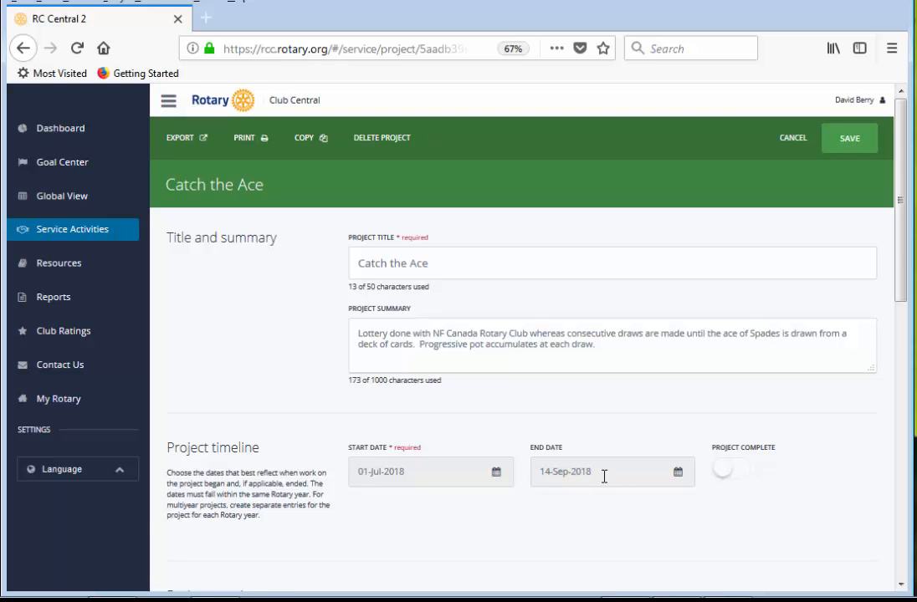
scroll(604, 476, "down", 8)
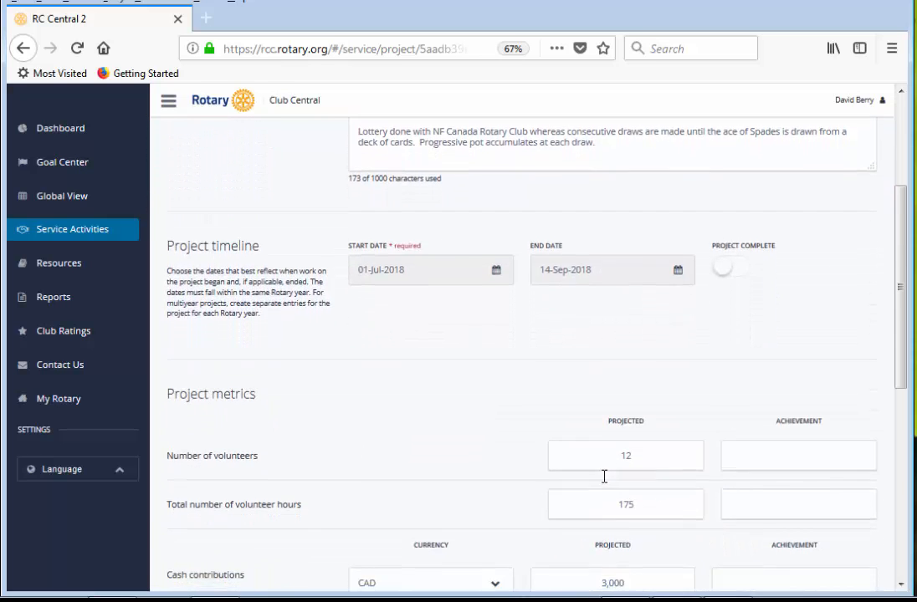
scroll(604, 476, "down", 2)
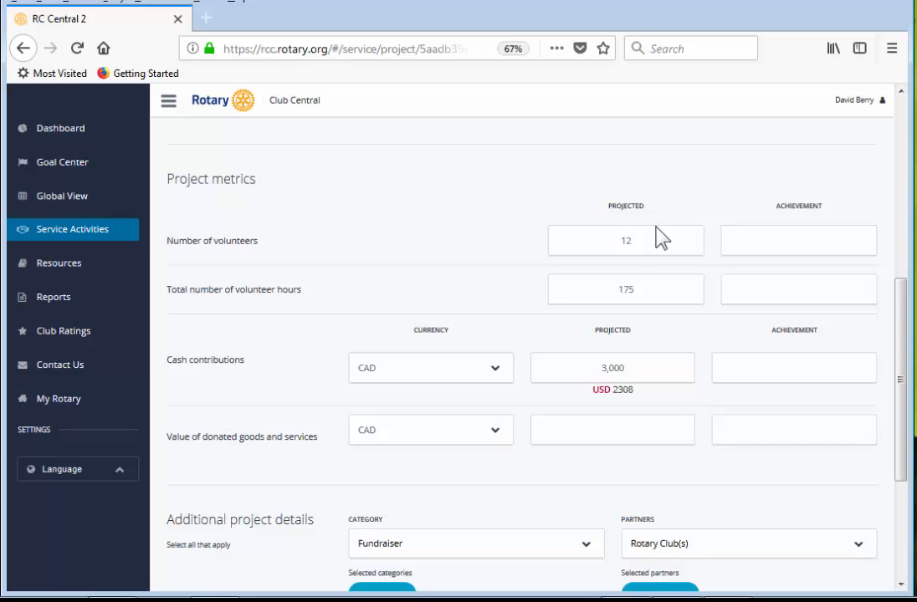
scroll(657, 228, "up", 6)
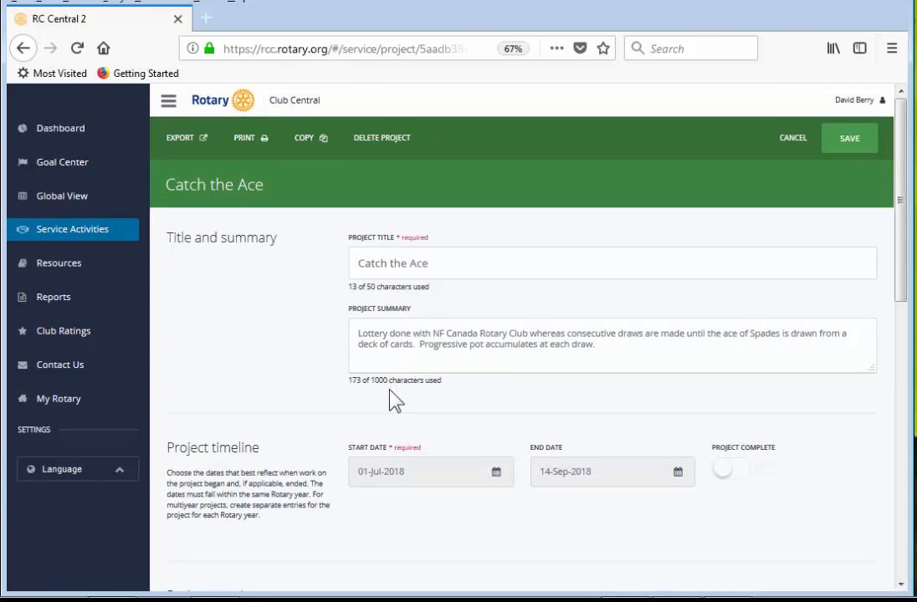
scroll(396, 401, "down", 6)
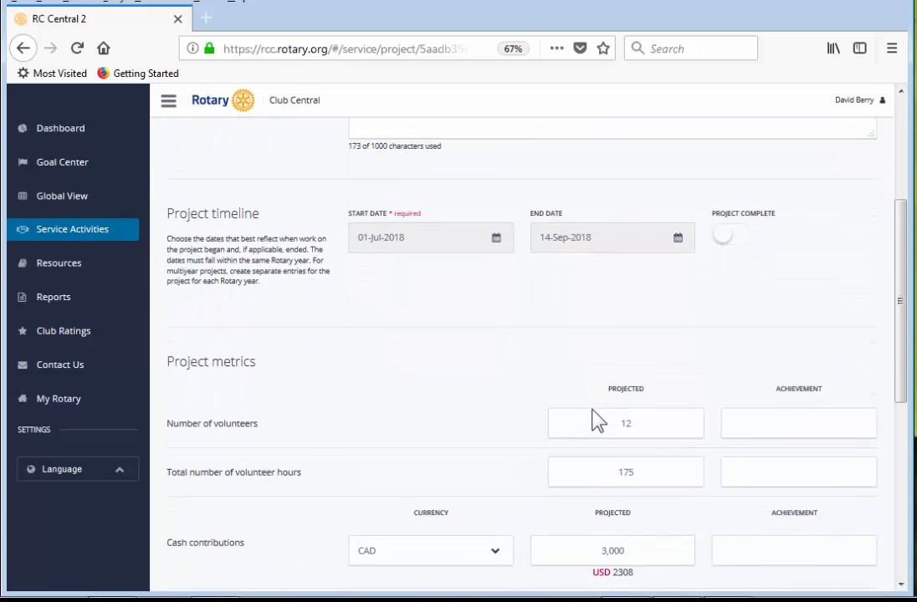
scroll(593, 410, "down", 2)
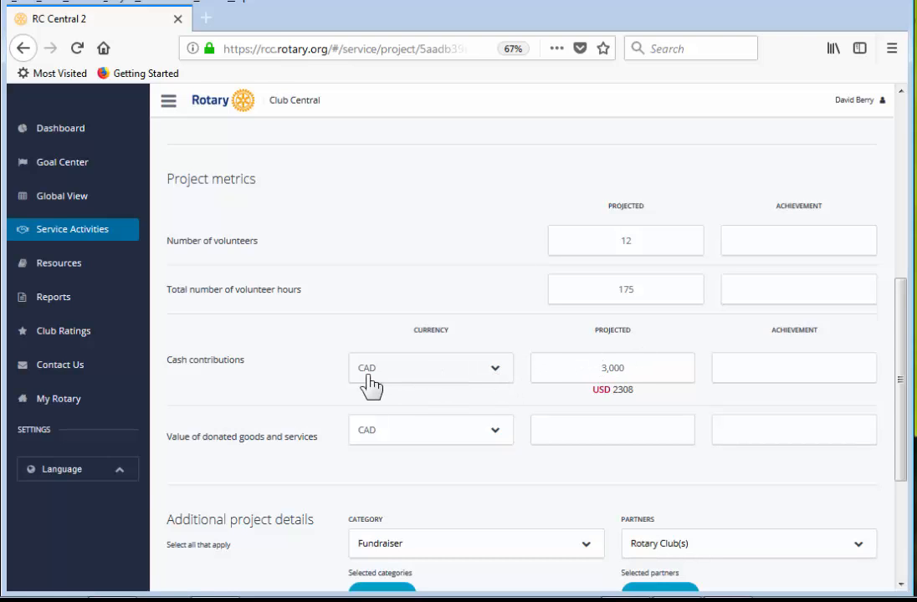
Step: Examine the currency options available for the project's cash contributions and close the list without changing the selection
left_click(496, 378)
left_click_drag(502, 209, 515, 194)
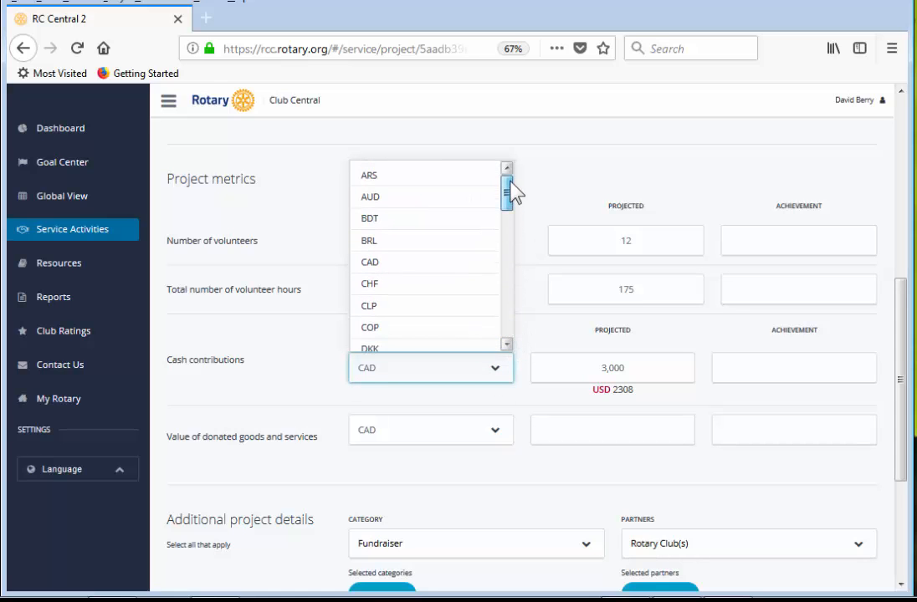
left_click(436, 379)
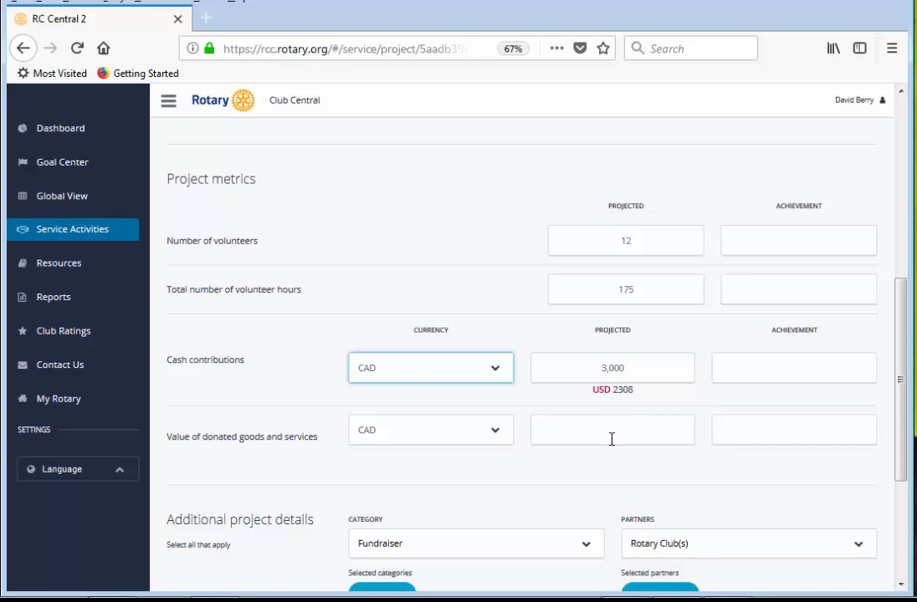
Step: Examine the category options under Additional project details and close the list, leaving Fundraiser selected
scroll(612, 439, "down", 3)
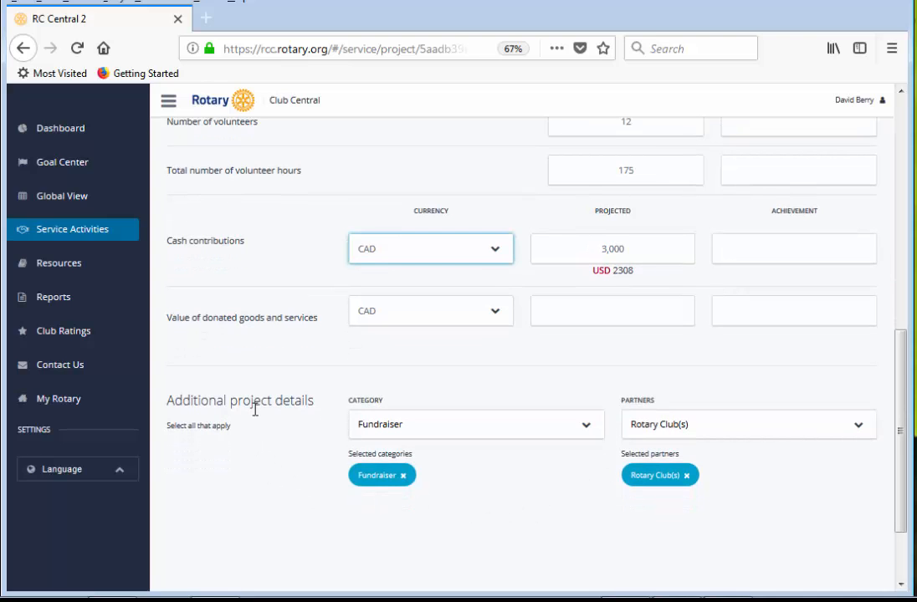
left_click(588, 434)
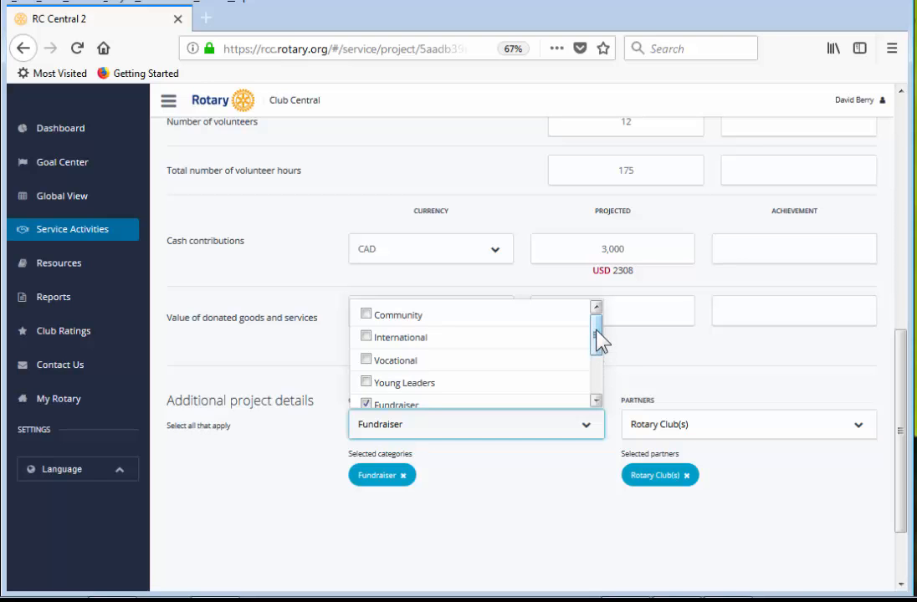
mouse_move(597, 339)
left_mouse_down()
mouse_move(599, 398)
mouse_move(601, 336)
left_mouse_up()
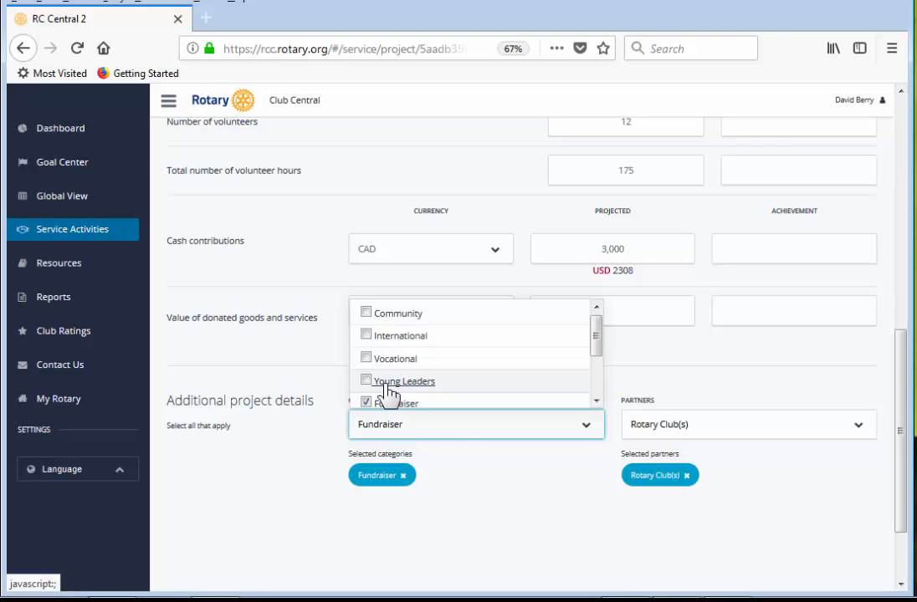
scroll(459, 403, "down", 1)
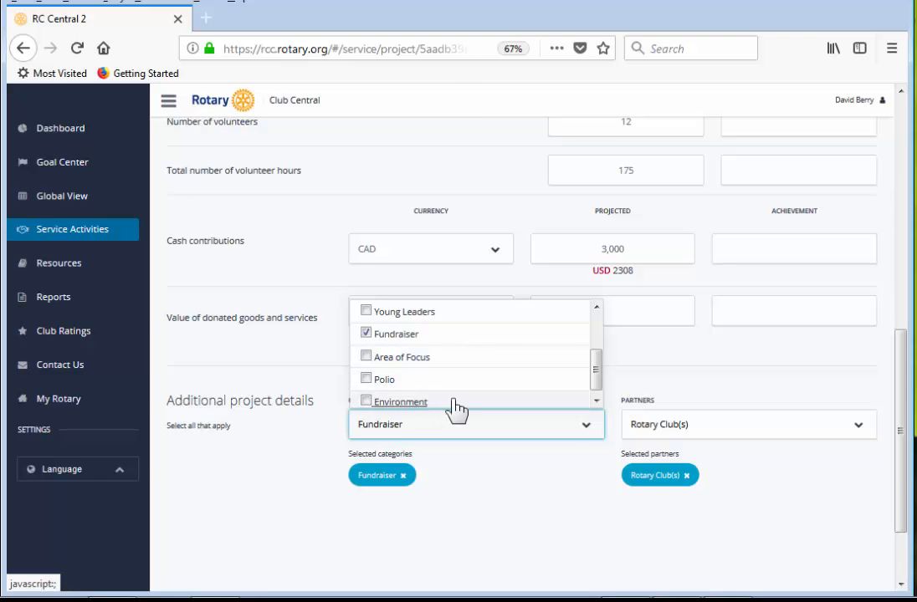
scroll(458, 407, "down", 1)
scroll(459, 407, "up", 3)
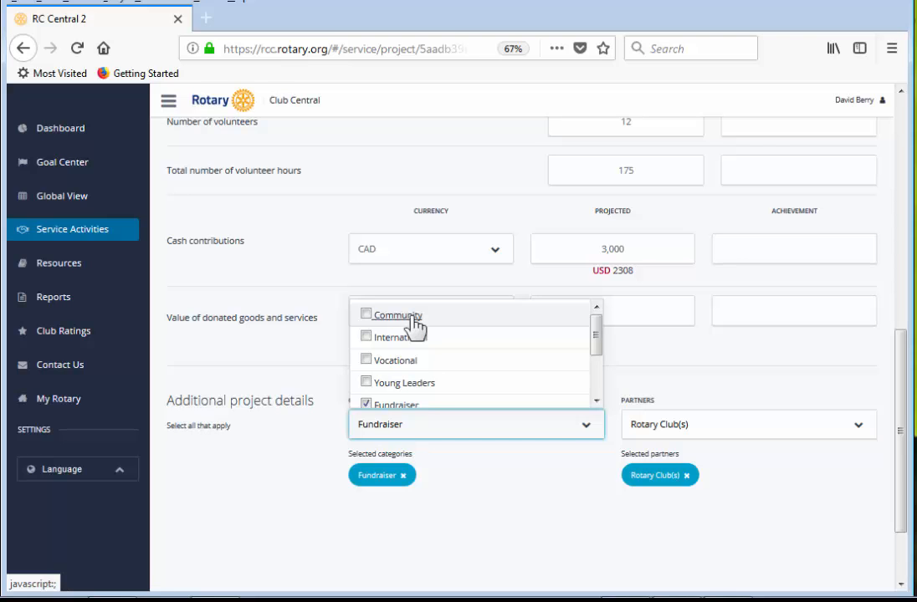
left_click(445, 434)
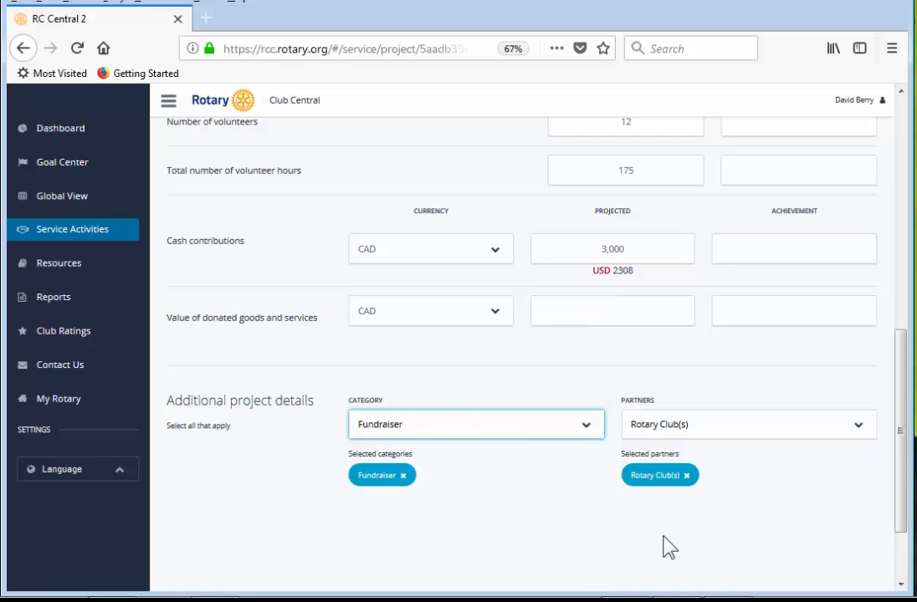
Step: Check the project's available partner options, leaving Rotary Club(s) selected, and save the Catch the Ace project
left_click(724, 432)
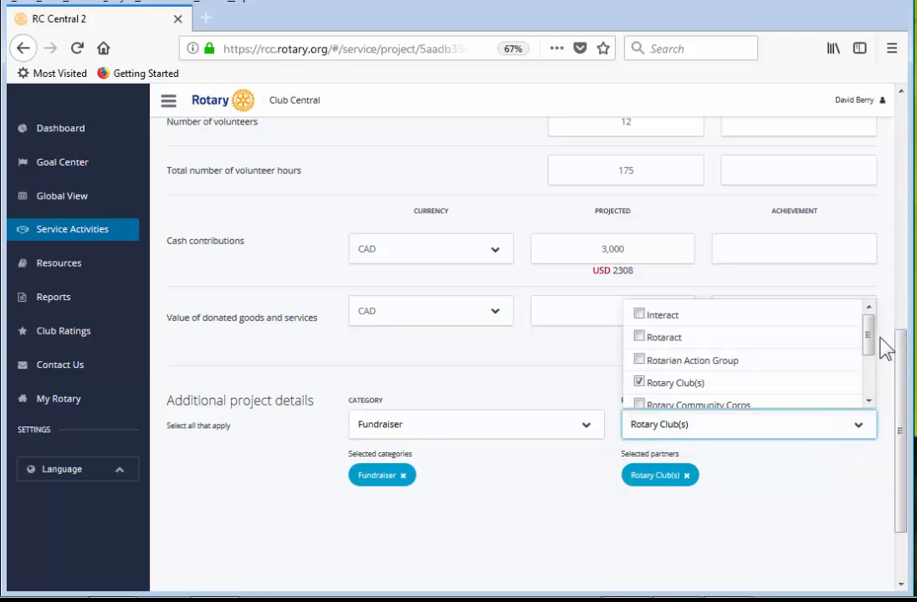
left_click_drag(871, 338, 872, 395)
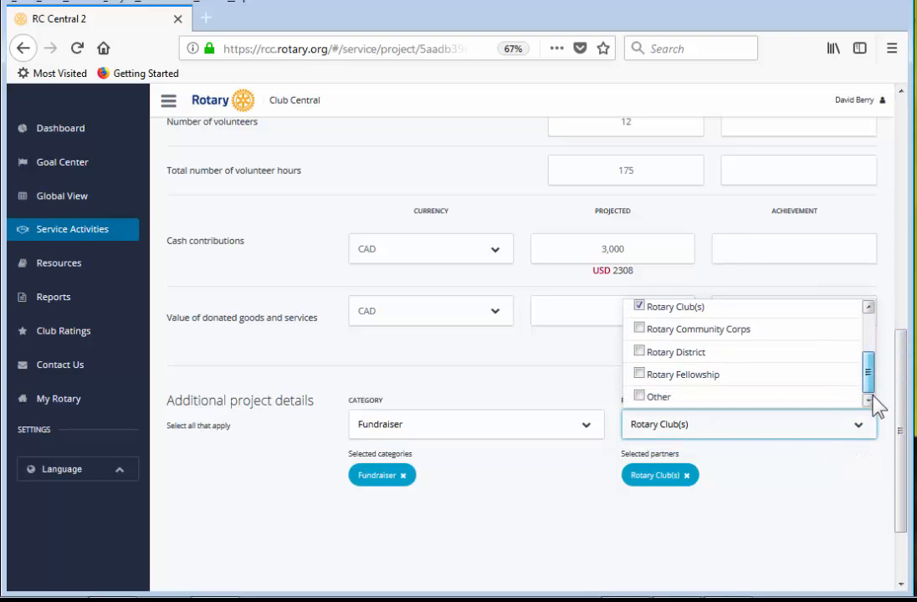
left_click(661, 429)
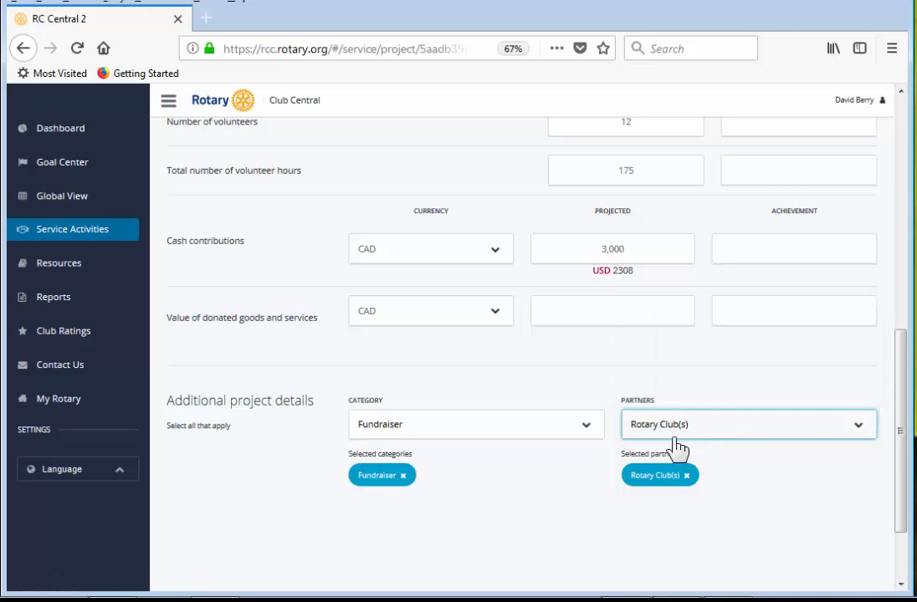
scroll(491, 472, "up", 10)
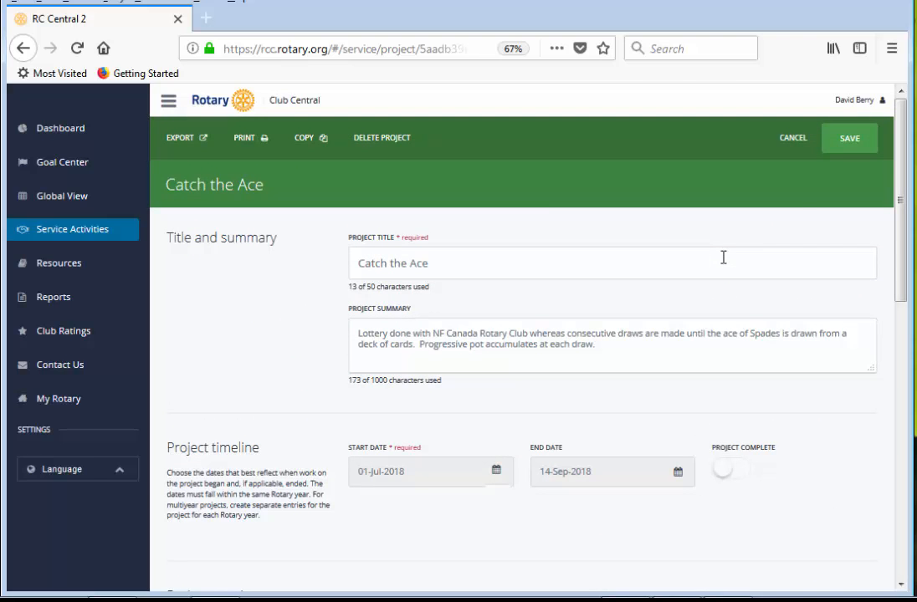
left_click(859, 142)
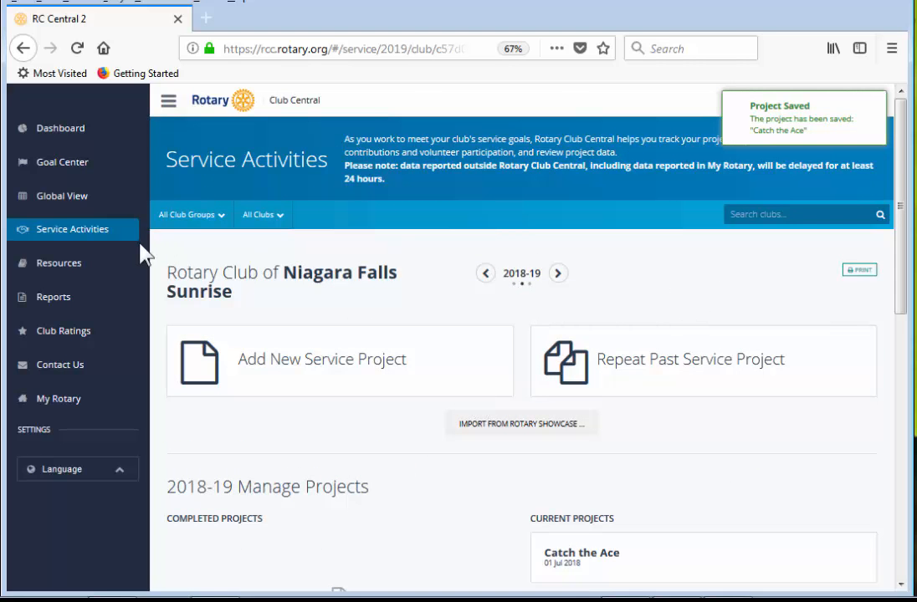
Step: Reopen the Catch the Ace project from the current service projects and go to its project timeline
left_click(69, 241)
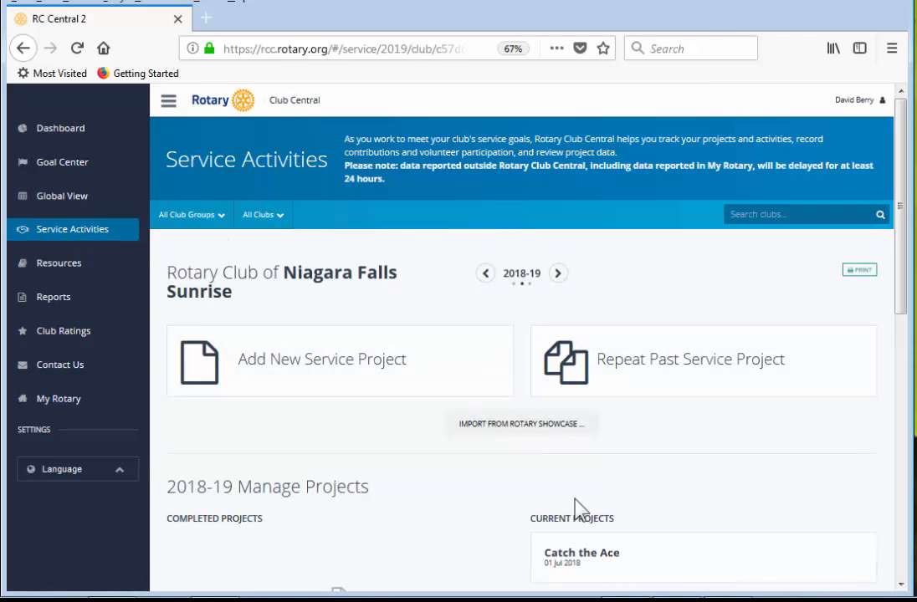
left_click(608, 571)
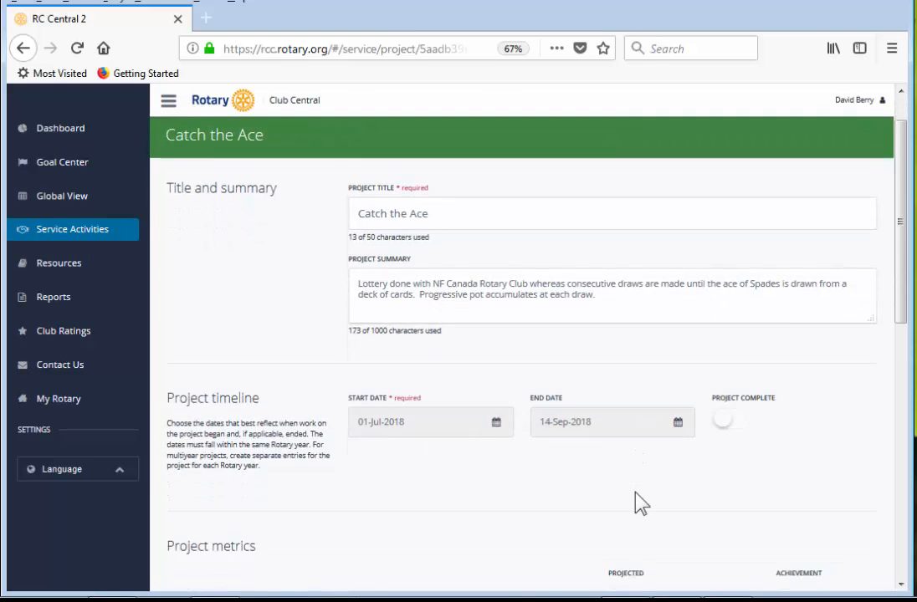
scroll(711, 399, "down", 2)
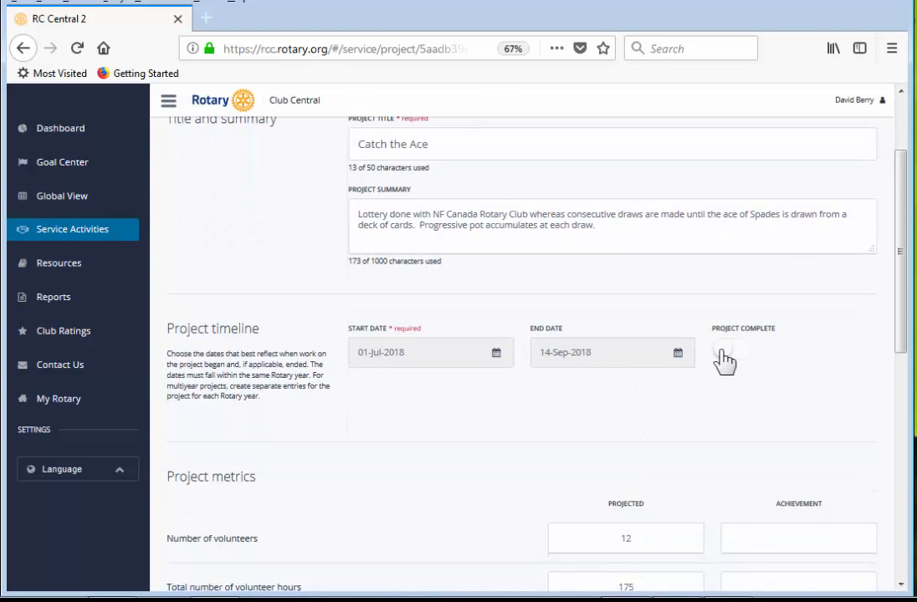
Step: Switch Project Complete on and back off, and review the Achievement fields in the project metrics
left_click(722, 353)
left_click(733, 353)
scroll(659, 479, "down", 3)
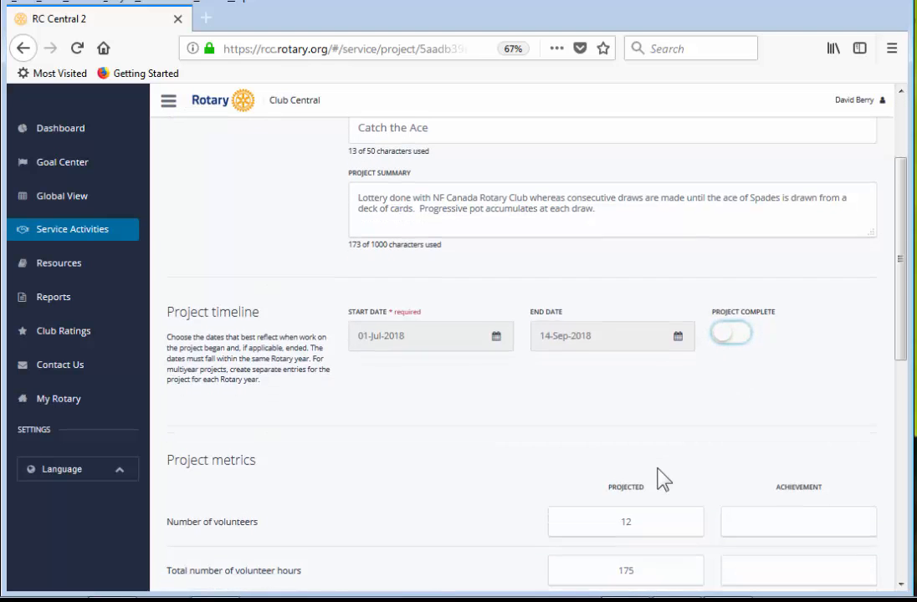
scroll(670, 523, "down", 5)
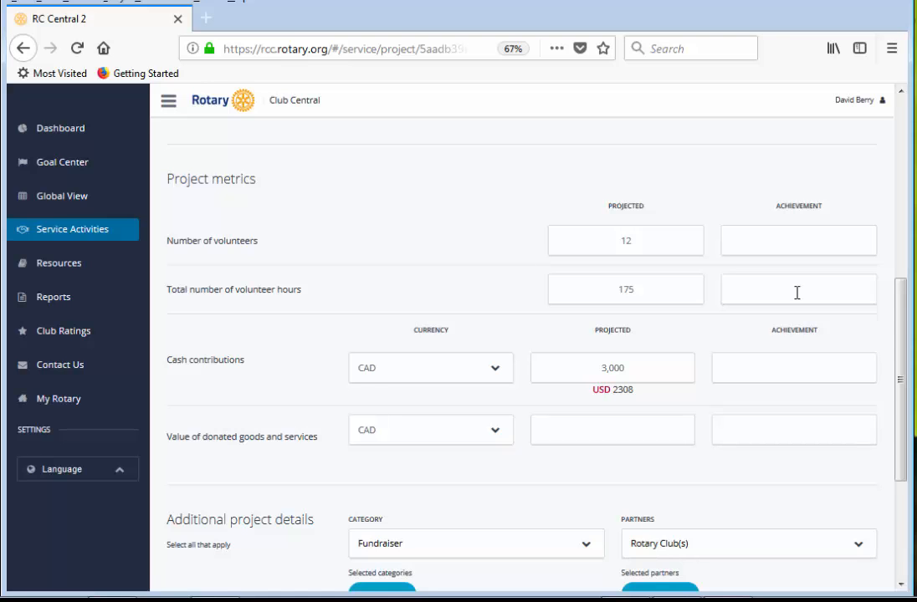
scroll(796, 292, "down", 3)
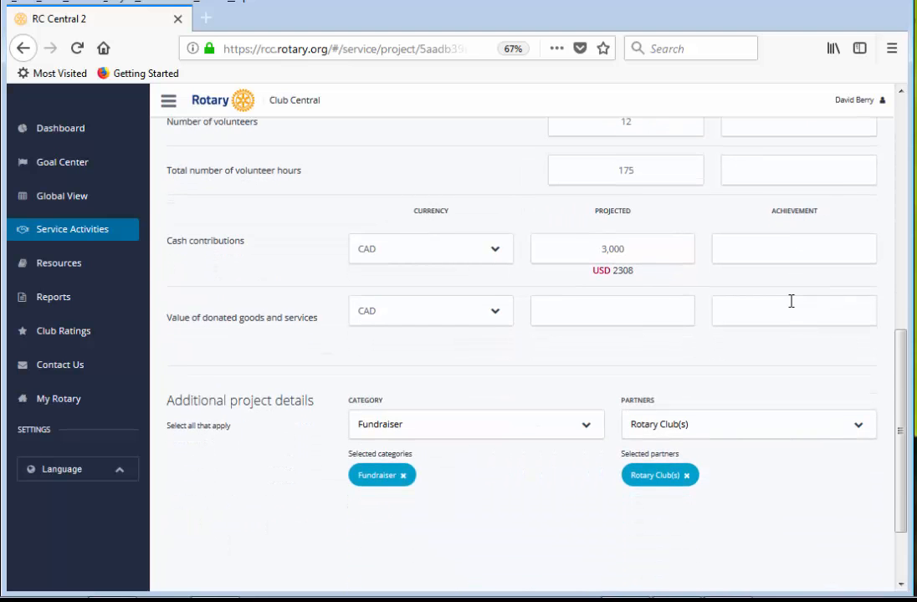
scroll(791, 301, "up", 8)
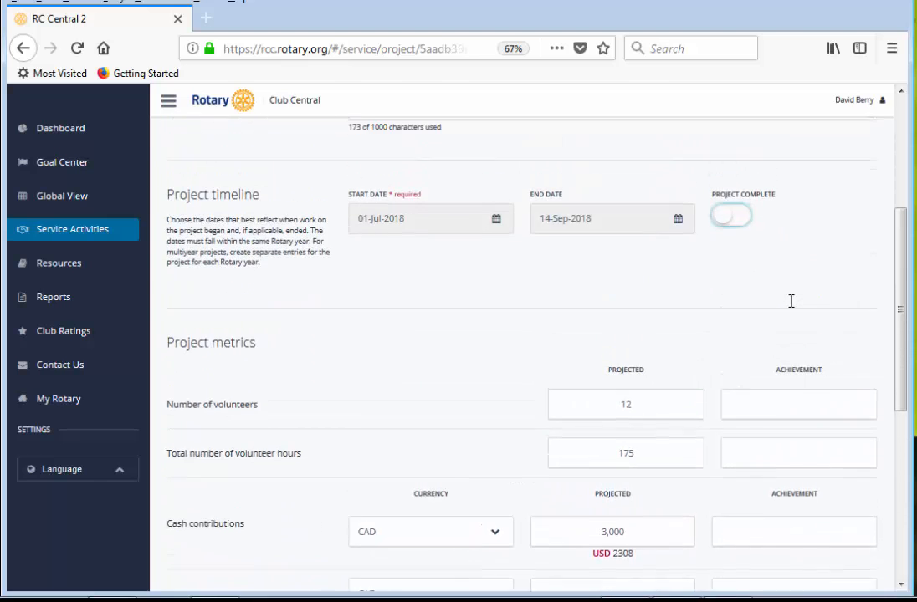
scroll(795, 313, "up", 3)
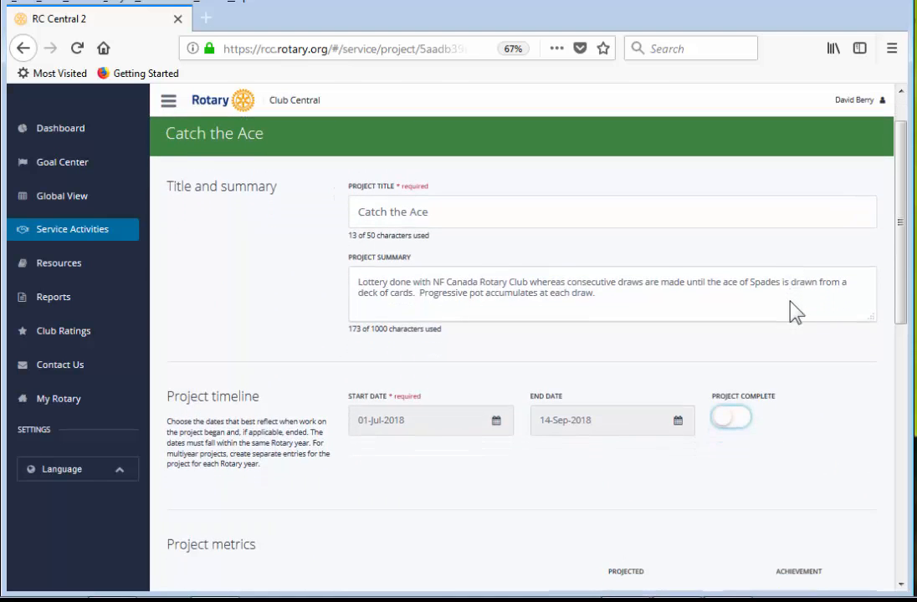
Step: Leave the project without saving and check the service projects achievement among the Goal Center's Service goals
left_click(75, 239)
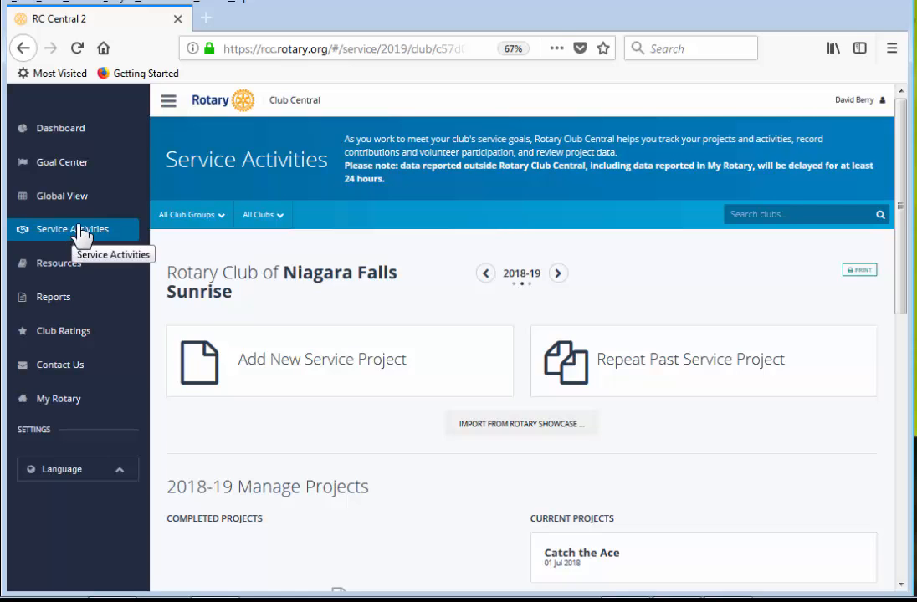
left_click(76, 171)
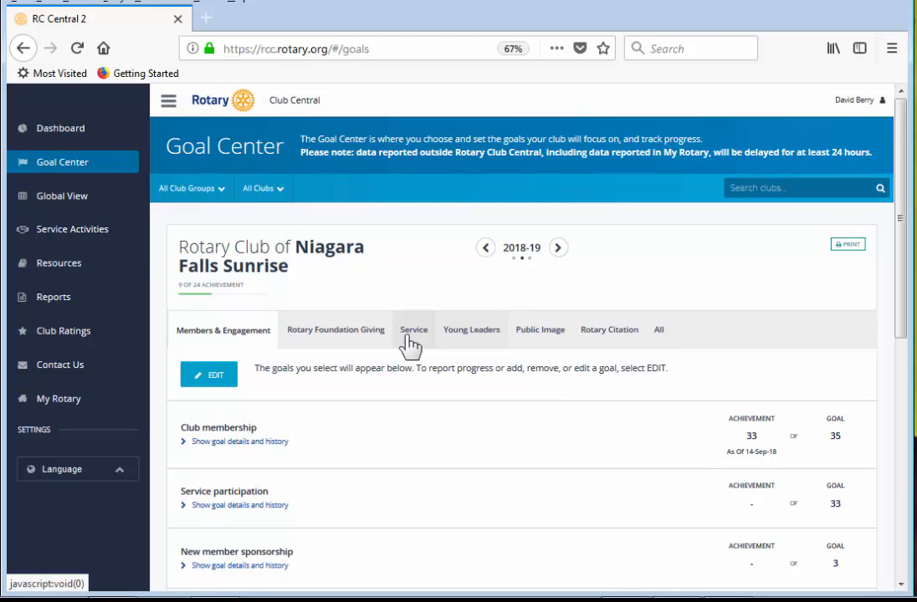
left_click(411, 338)
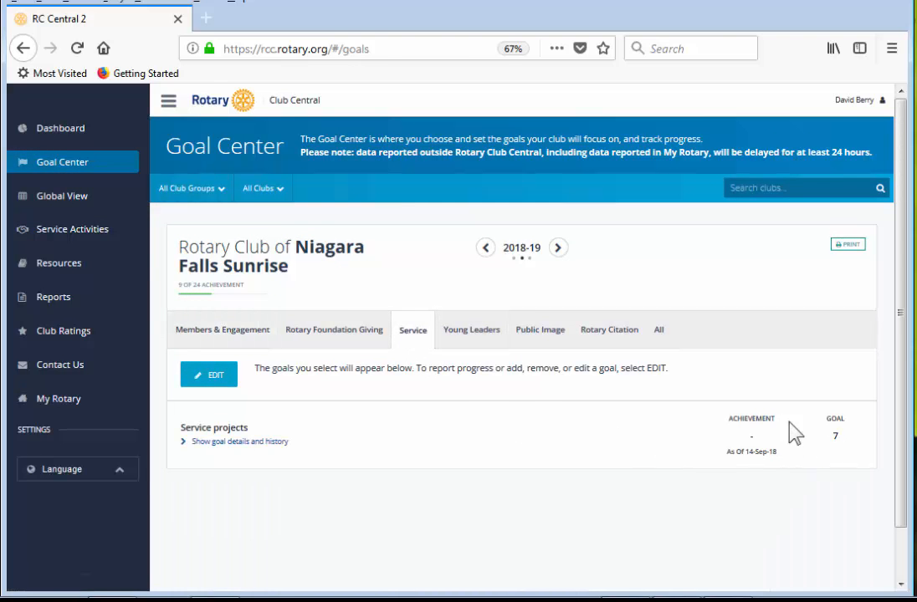